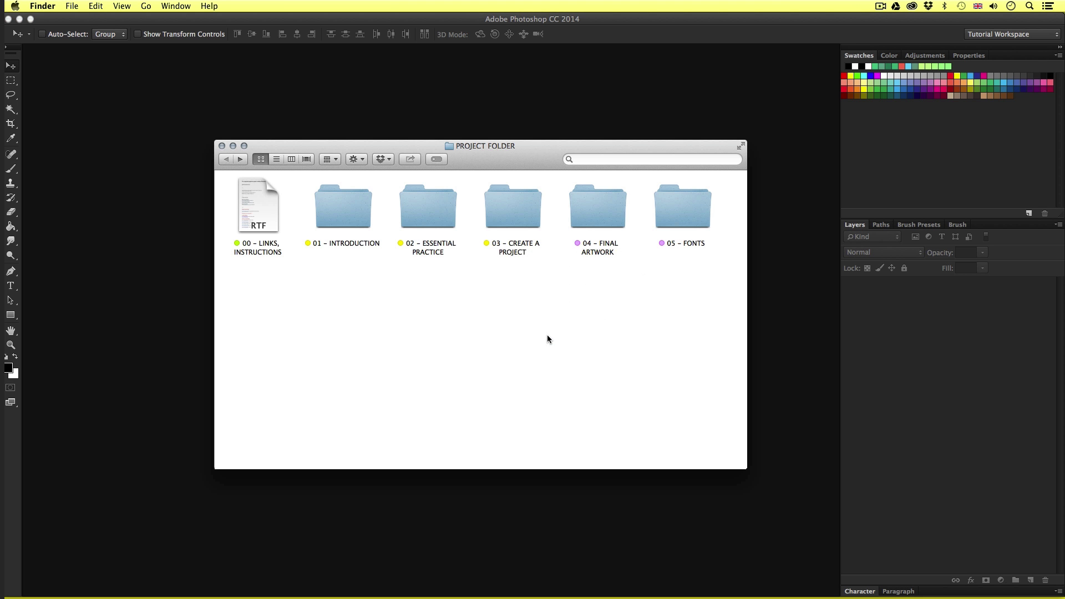
- Open the 01 – INTRODUCTION folder and then its 06 – COMMON FILES TYPES subfolder
left_click(351, 209)
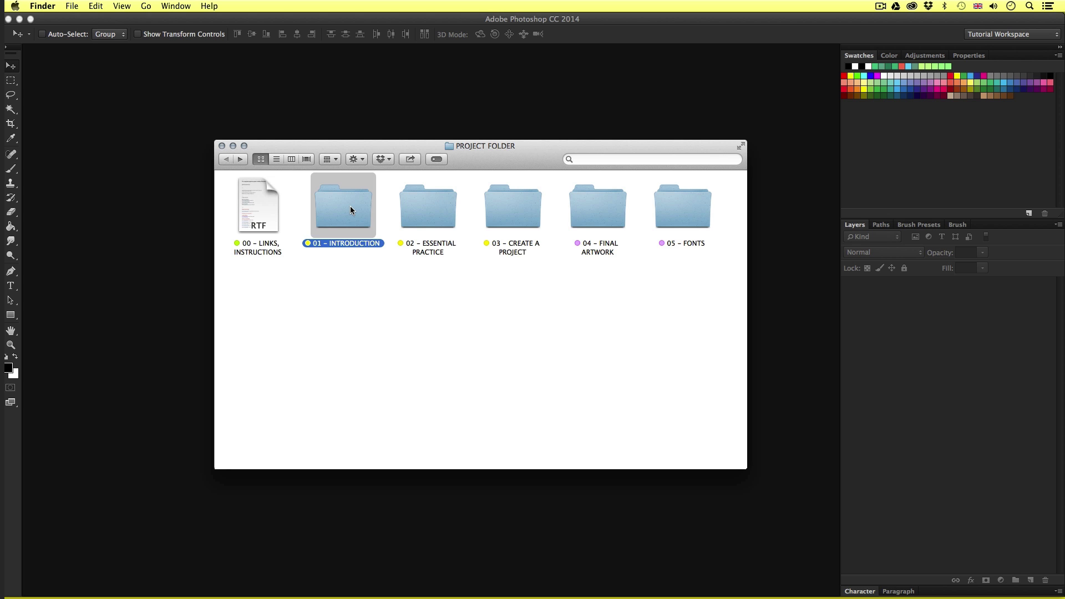
double_click(350, 209)
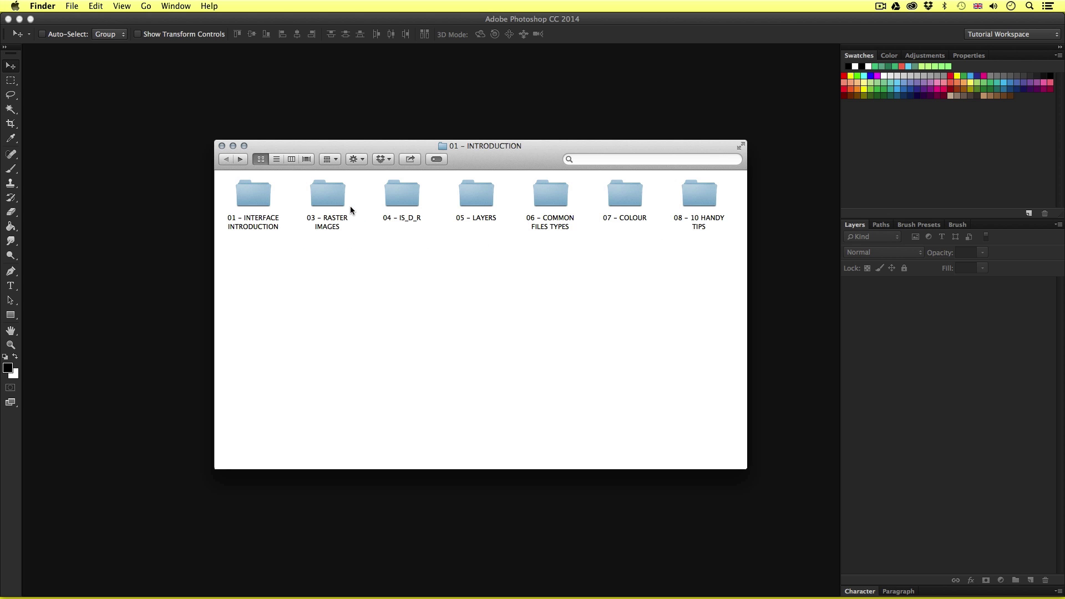
double_click(553, 192)
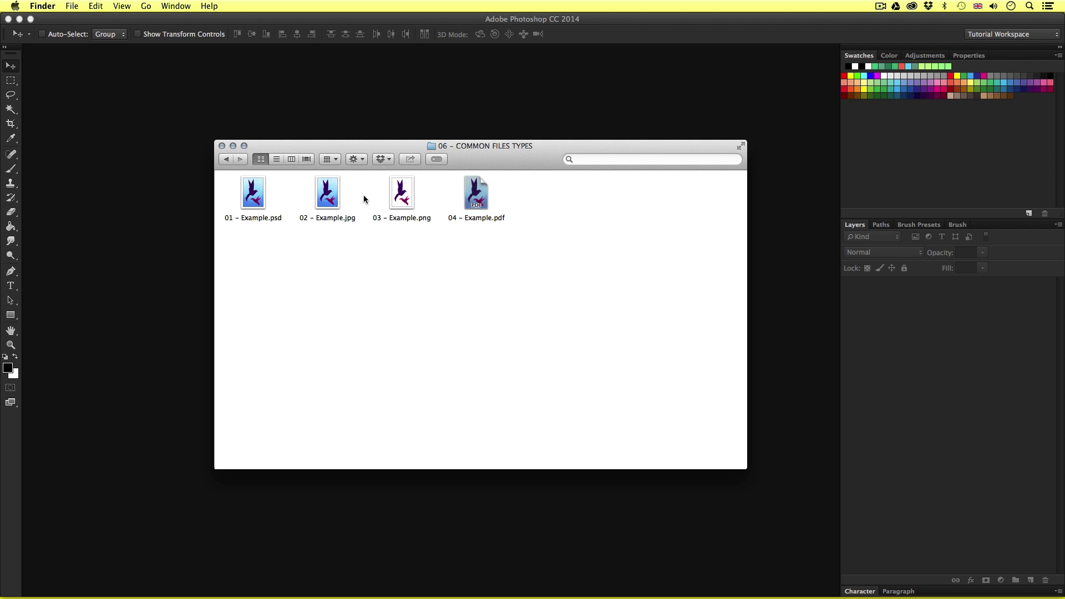
- Quick Look through the PSD, JPG and PNG bird examples, then dismiss the preview
left_click(257, 184)
key("space")
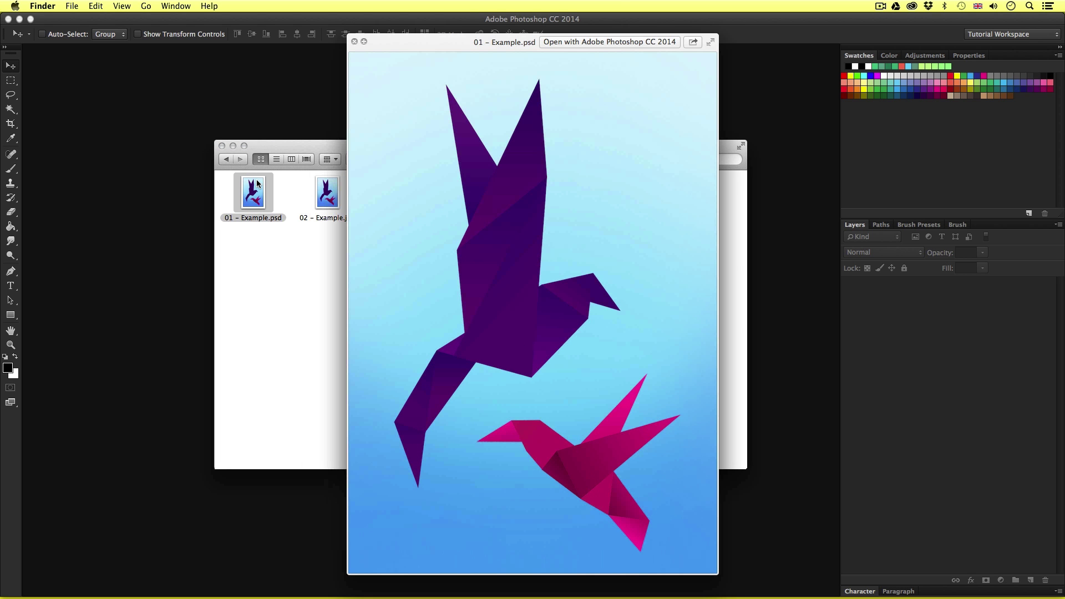
key("Right")
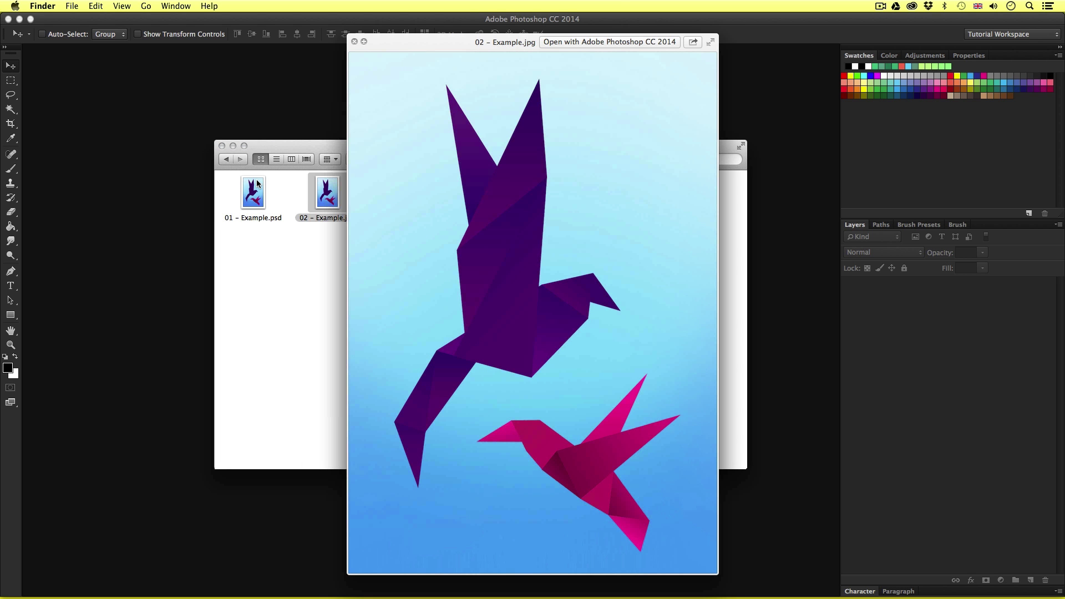
key("Right")
key("Right")
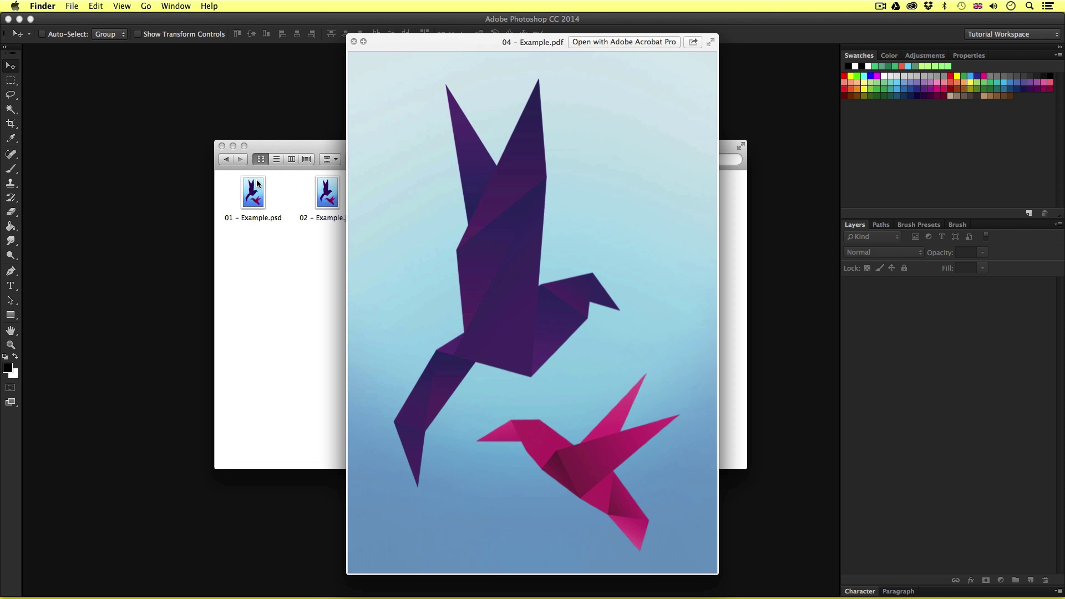
key("Left")
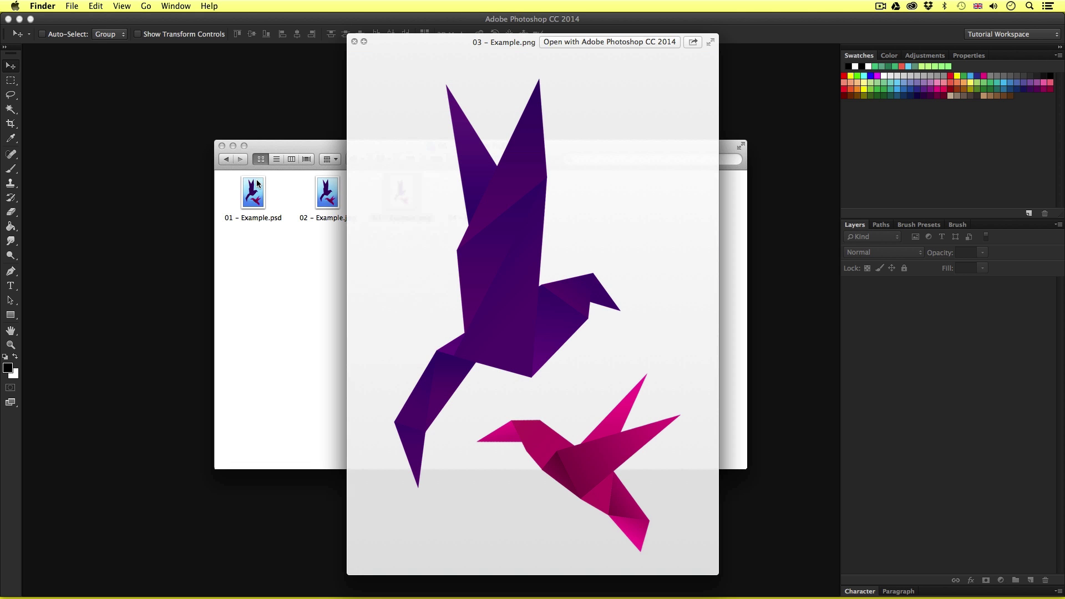
key("Left")
key("Left")
key("space")
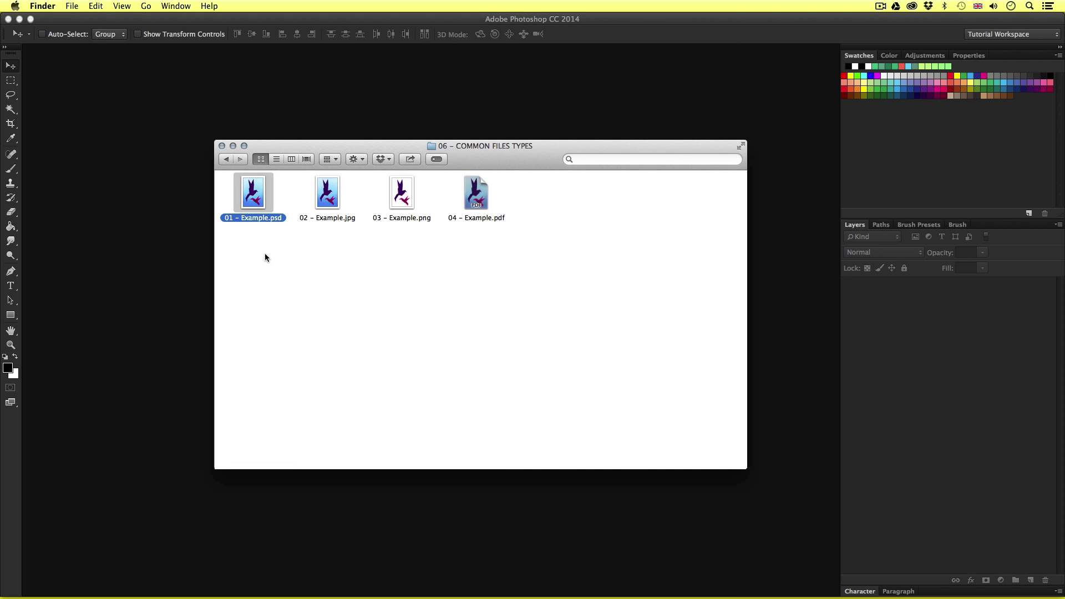
left_click(265, 254)
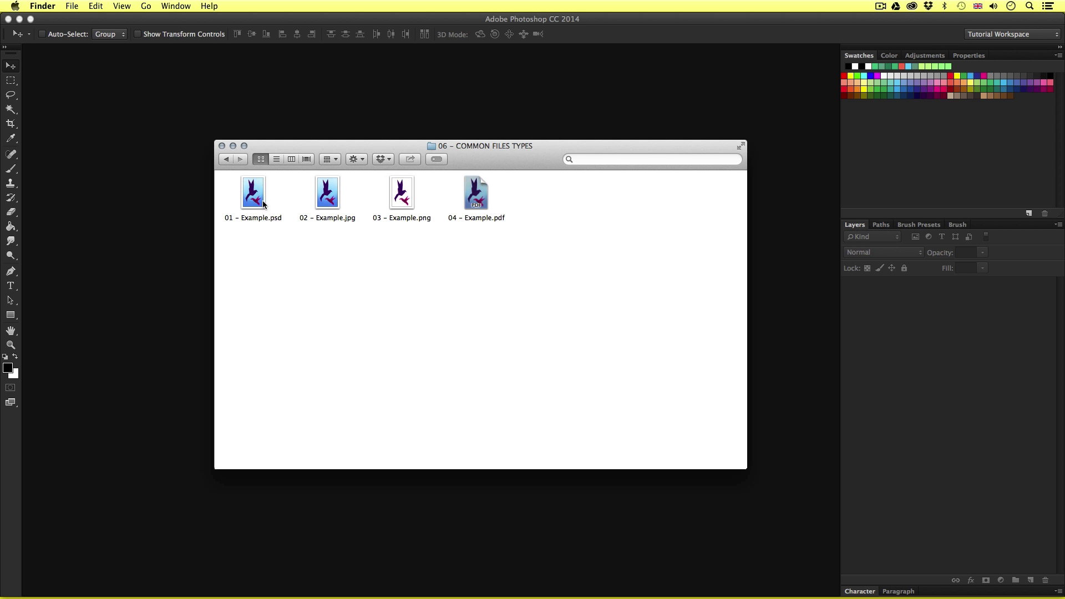
left_click(271, 220)
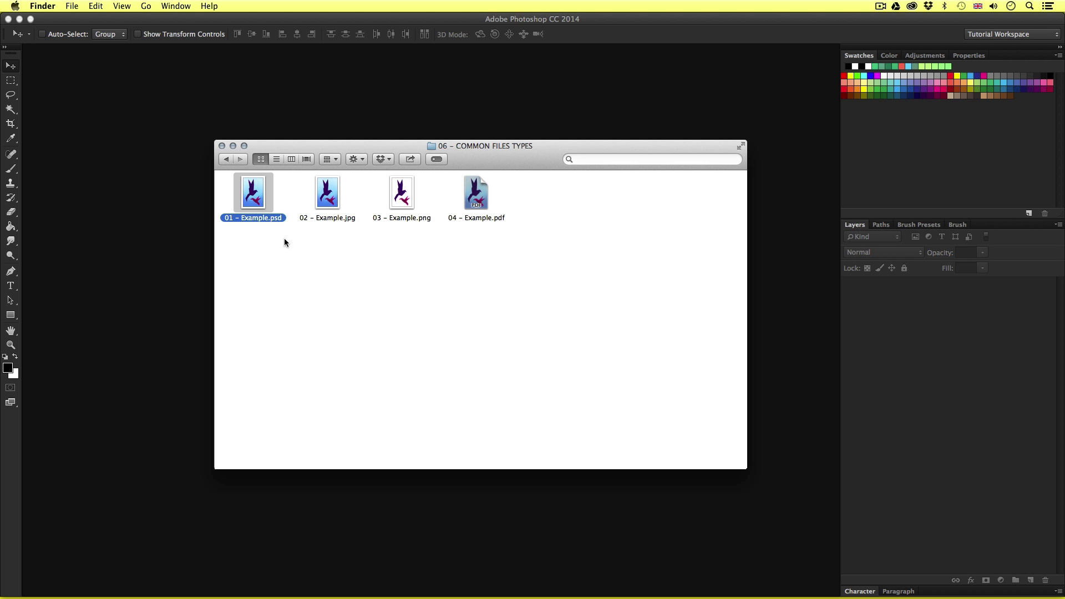
- Open 01 – Example.psd in Photoshop and toggle the bird, WHITE GLOW and BLUE SHADOW layers' visibility
double_click(252, 194)
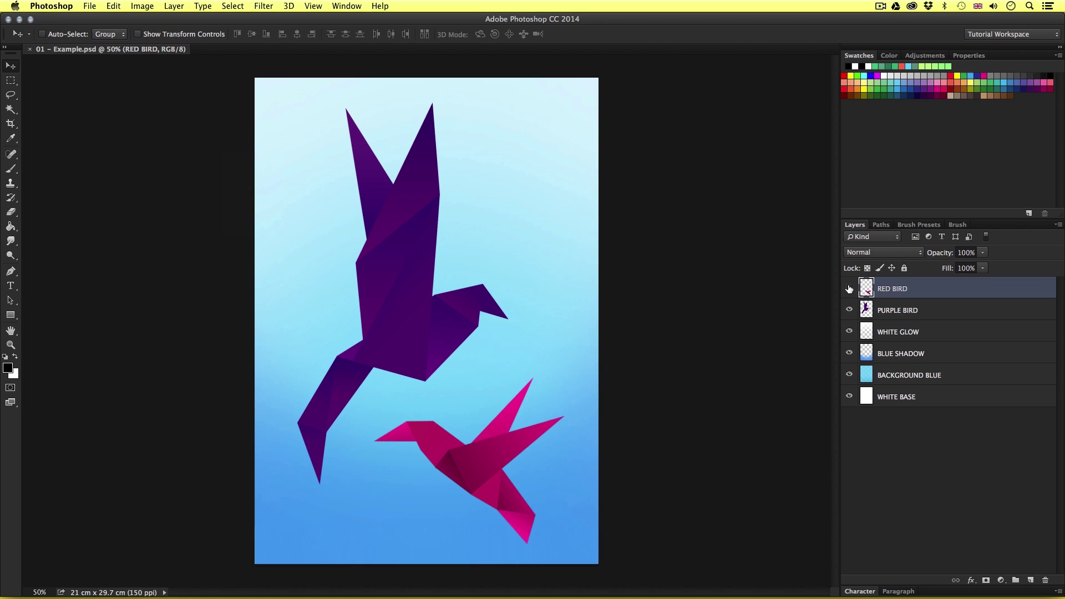
left_click(849, 288)
left_click(849, 288)
left_click(849, 309)
left_click(849, 309)
left_click(849, 332)
left_click(849, 332)
left_click(849, 353)
left_click(849, 354)
- Drag the red bird onto the purple bird, undo it, and pick the purple bird
left_click_drag(486, 396, 422, 314)
key("super+z")
left_click(915, 310)
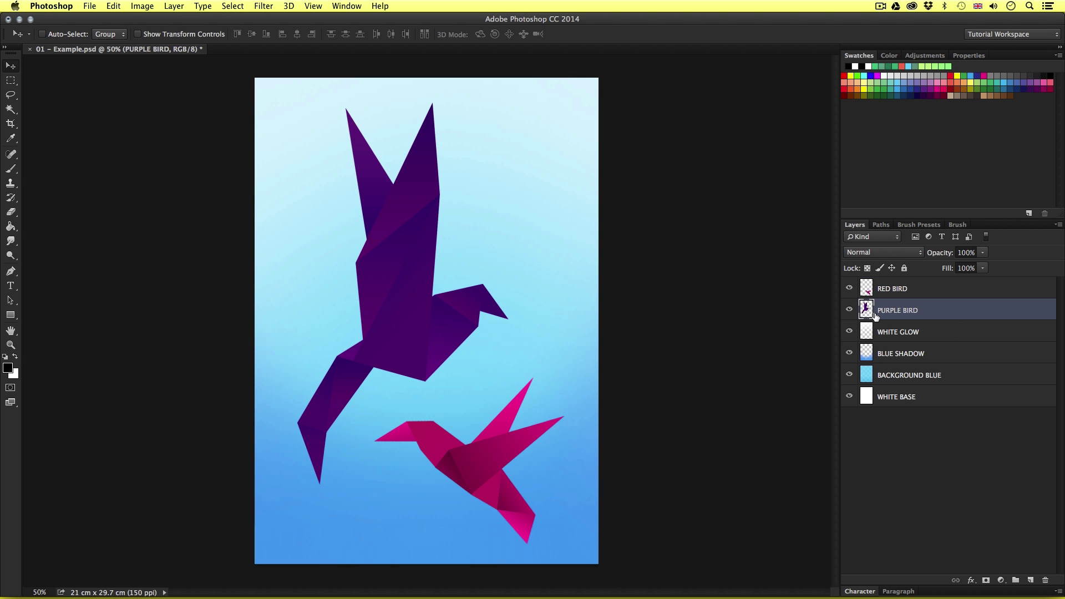
- Toggle BACKGROUND BLUE, WHITE GLOW and BLUE SHADOW off and on, then close the document
left_click(849, 375)
left_click(849, 375)
left_click(850, 332)
left_click(850, 333)
left_click(850, 353)
left_click(849, 353)
key("super")
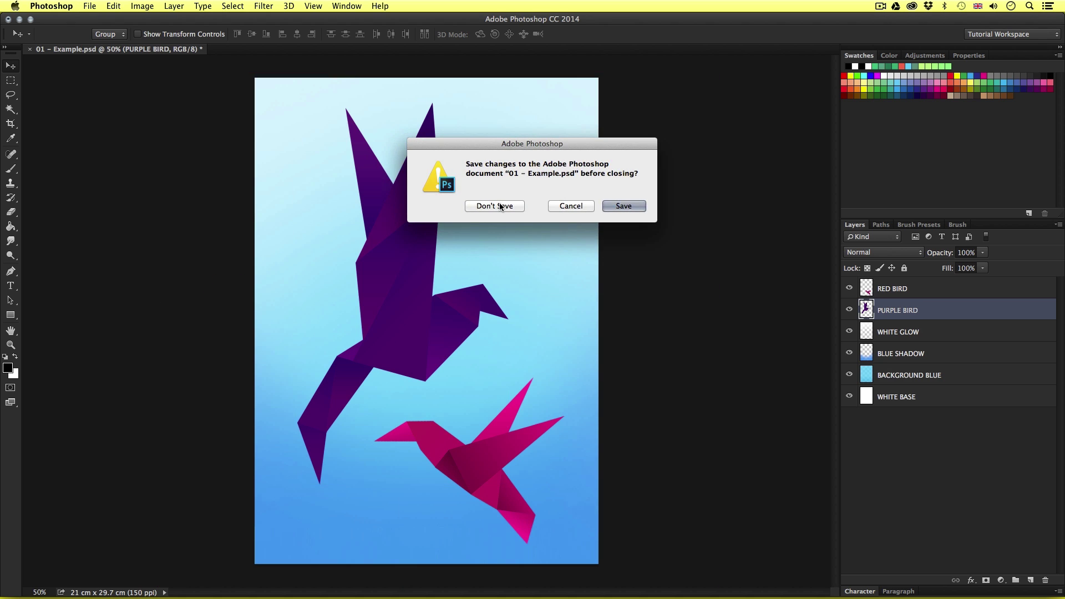
- Close the PSD without saving, then bring up the context menu for 02 - Example.jpg in Finder
left_click(501, 208)
key("super+Tab")
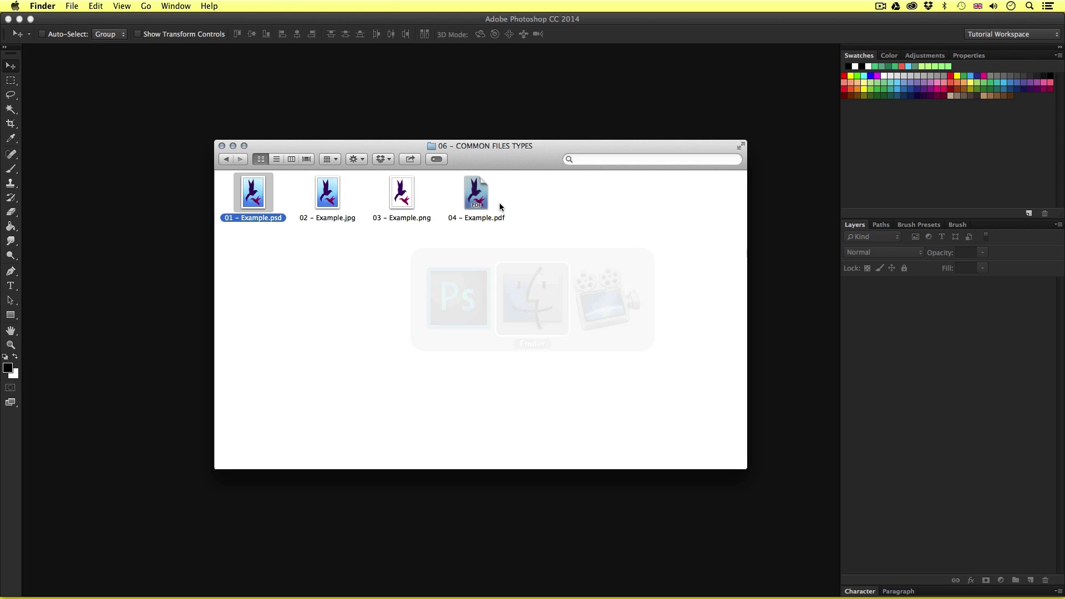
left_click(331, 205)
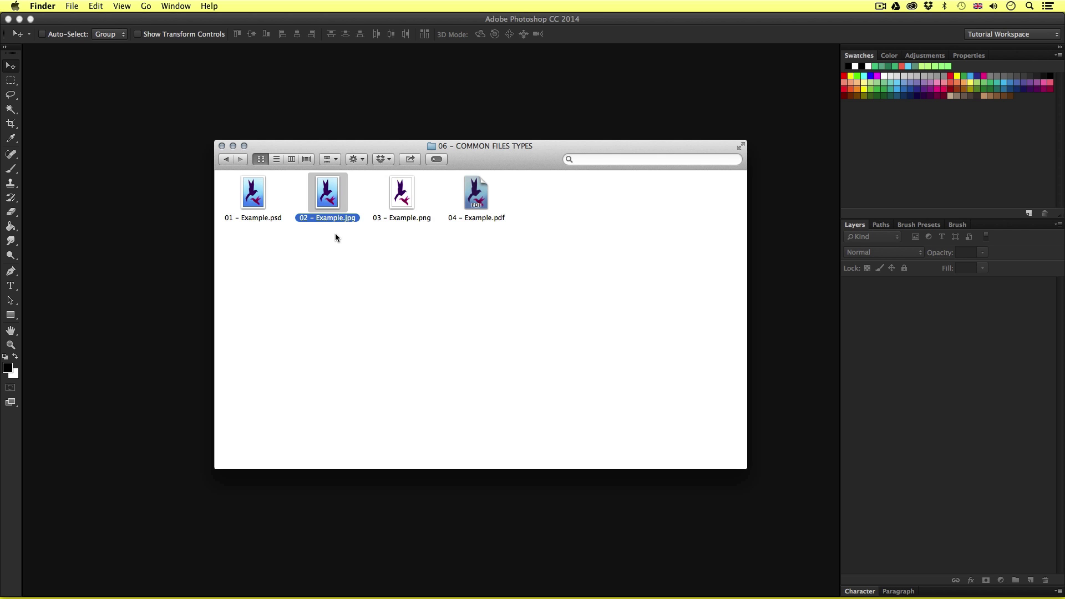
right_click(333, 198)
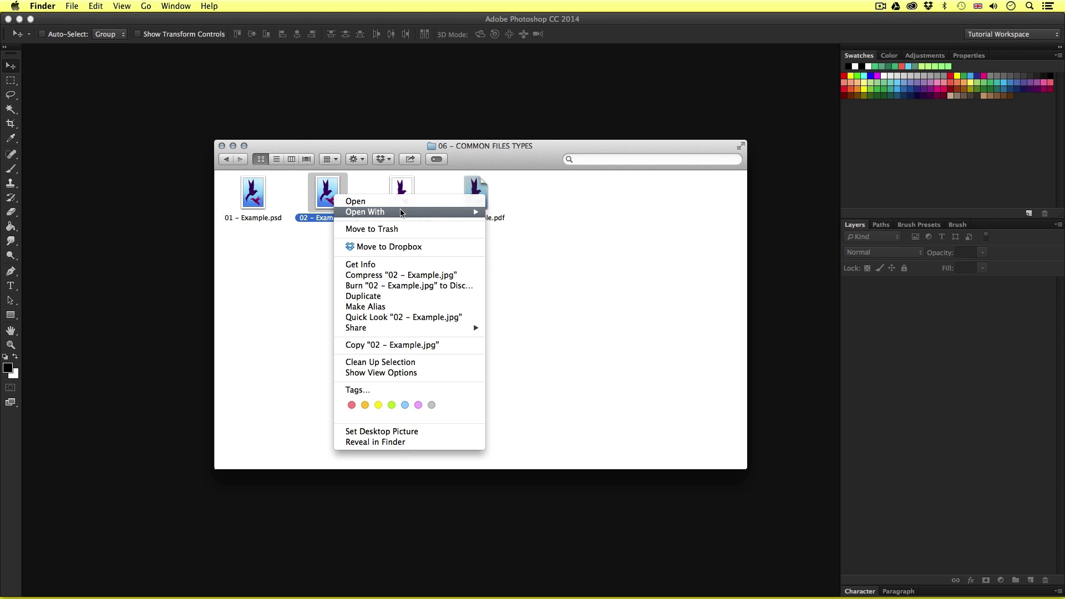
- Open 02 - Example.jpg in Photoshop CC 2014, check its single Background layer, and close it
mouse_move(402, 213)
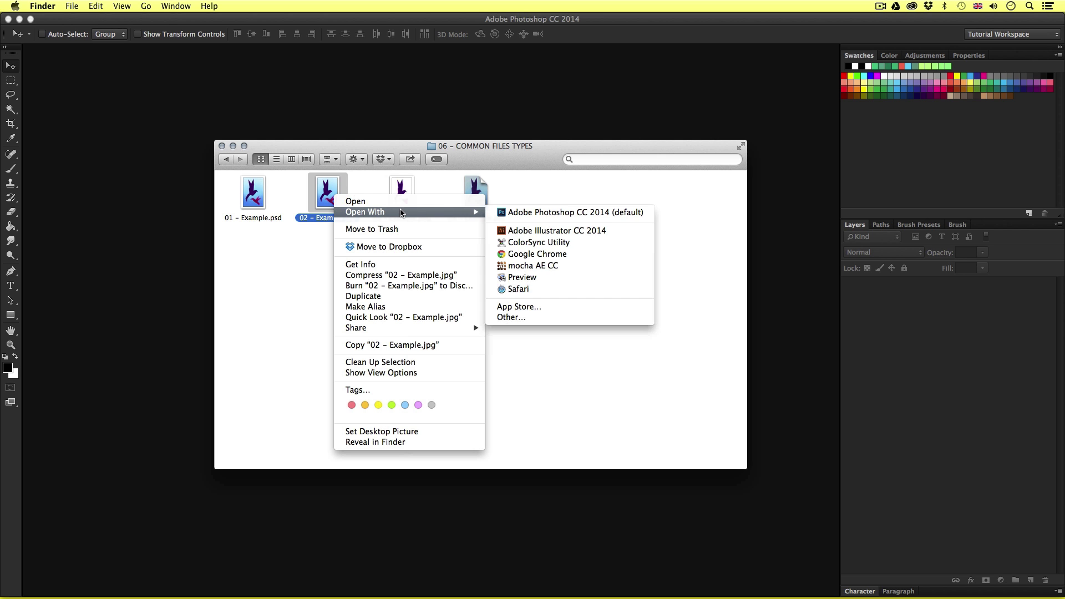
left_click(537, 213)
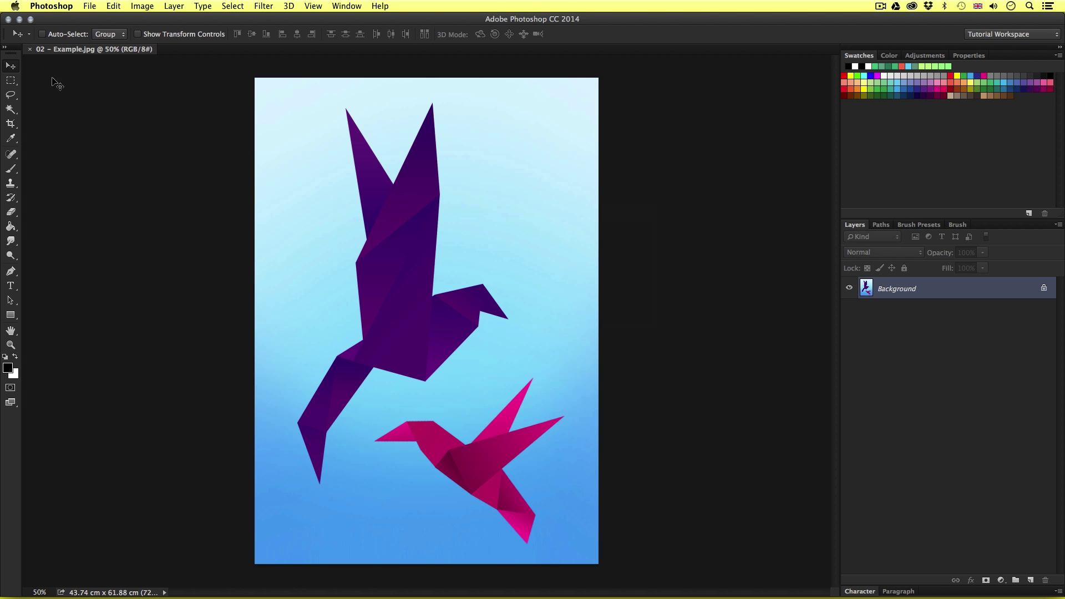
left_click(30, 50)
- Back in Finder, select 03 - Example.png and bring up its context menu
key("super+Tab")
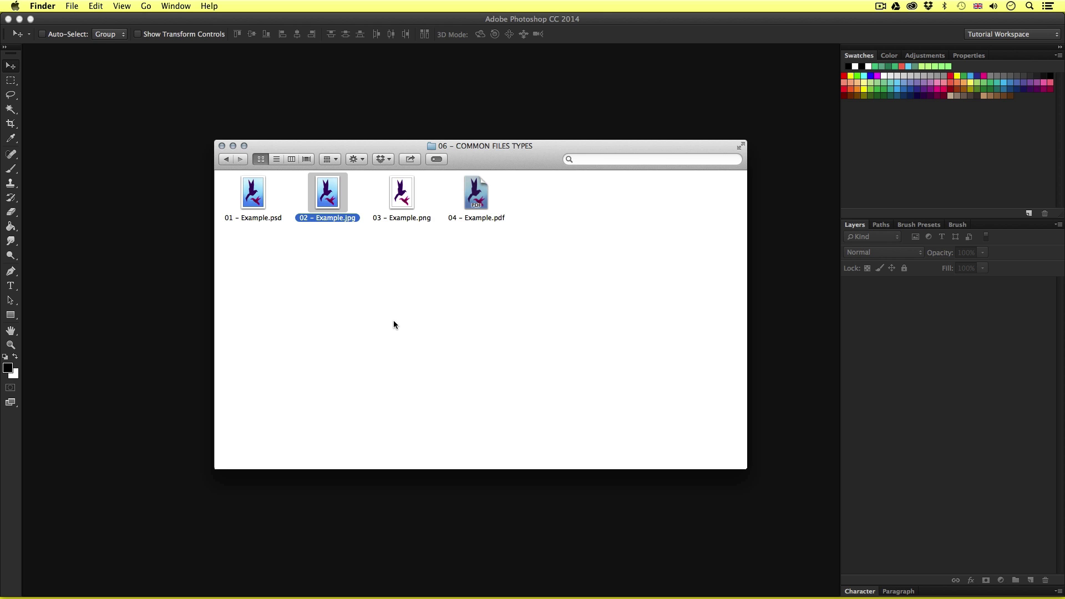
left_click(402, 188)
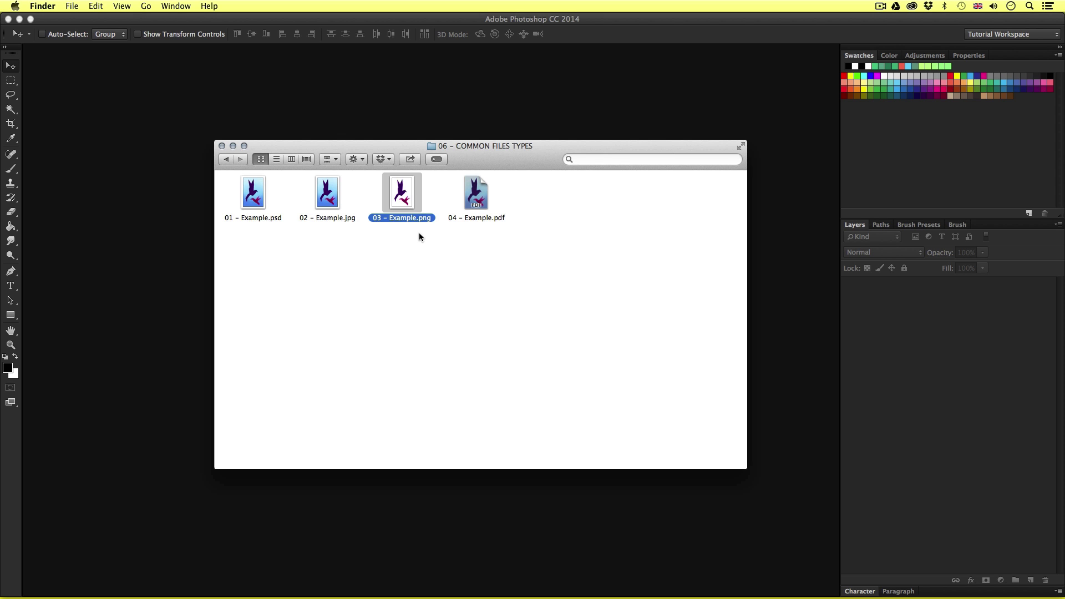
right_click(402, 191)
- Open 03 - Example.png in Photoshop, review its transparent Layer 0, and close it
mouse_move(504, 209)
left_click(572, 208)
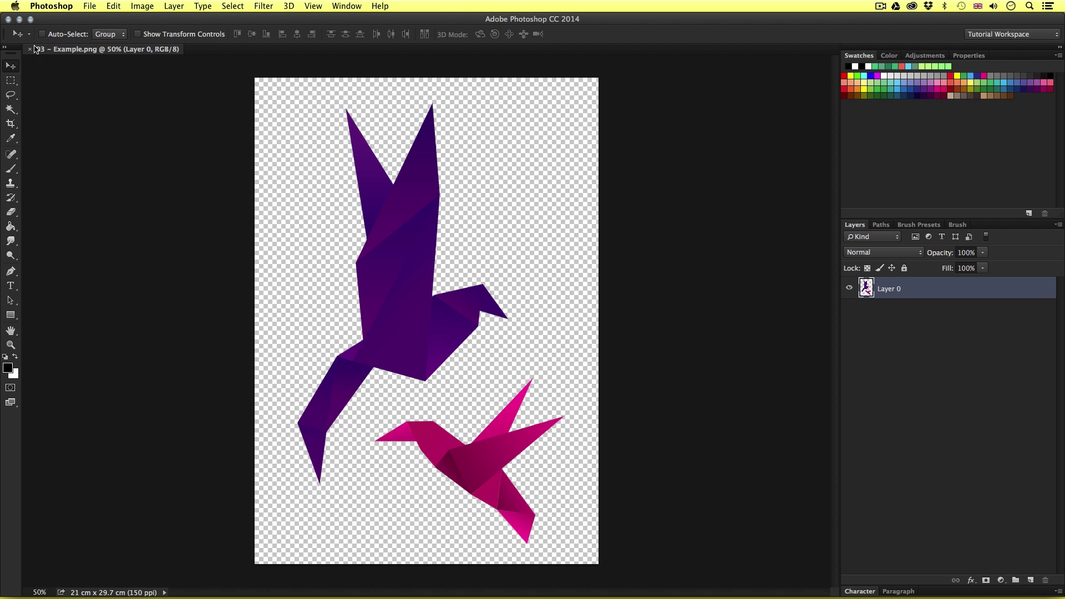
left_click(31, 50)
- Back in Finder, select 04 - Example.pdf and bring up its context menu
key("super+Tab")
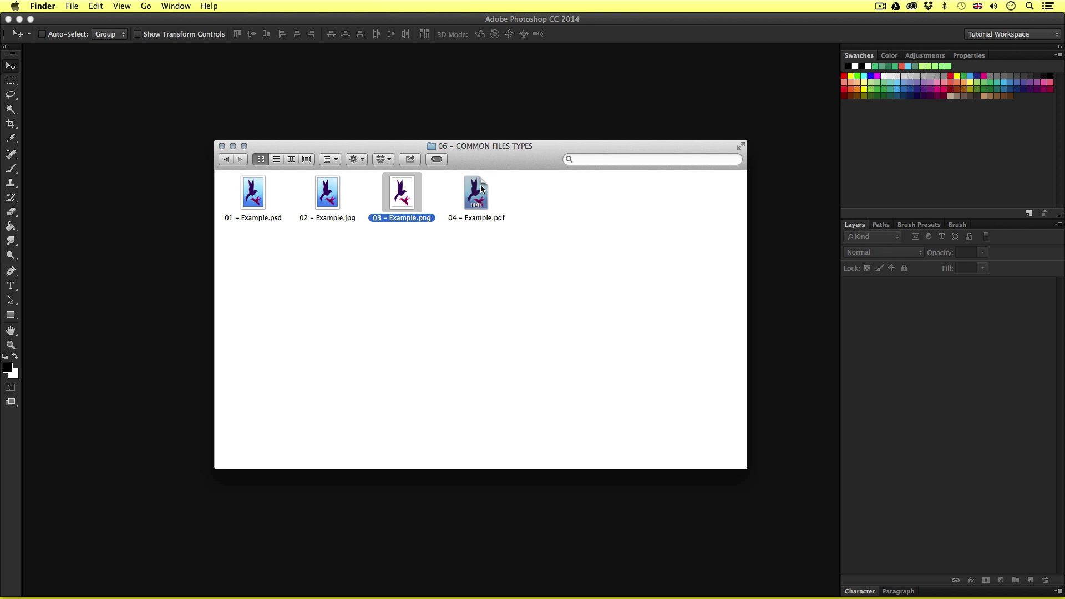
left_click(478, 194)
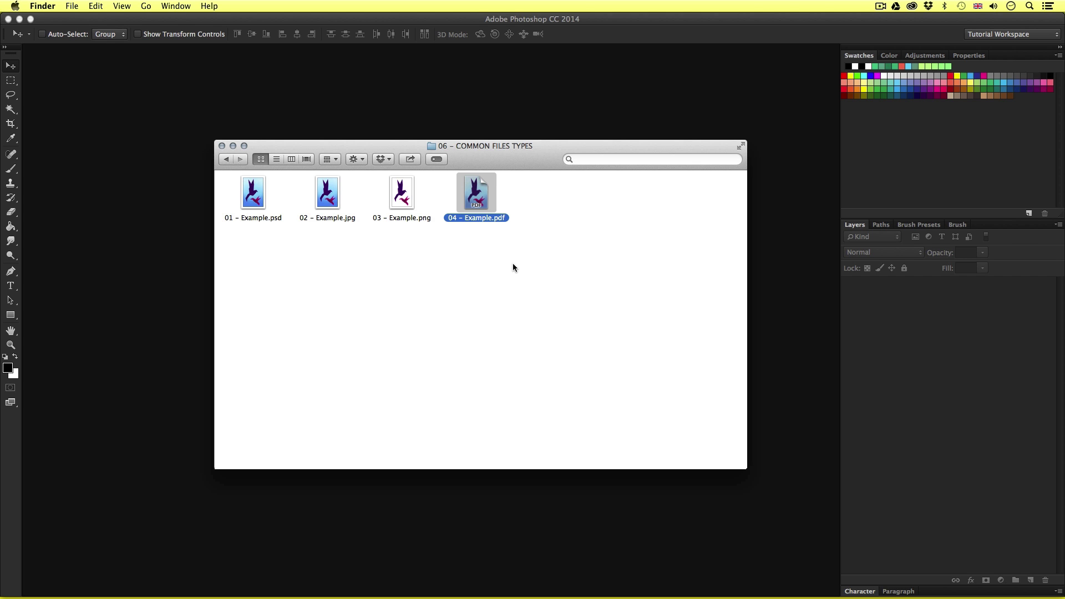
left_click(514, 264)
right_click(478, 183)
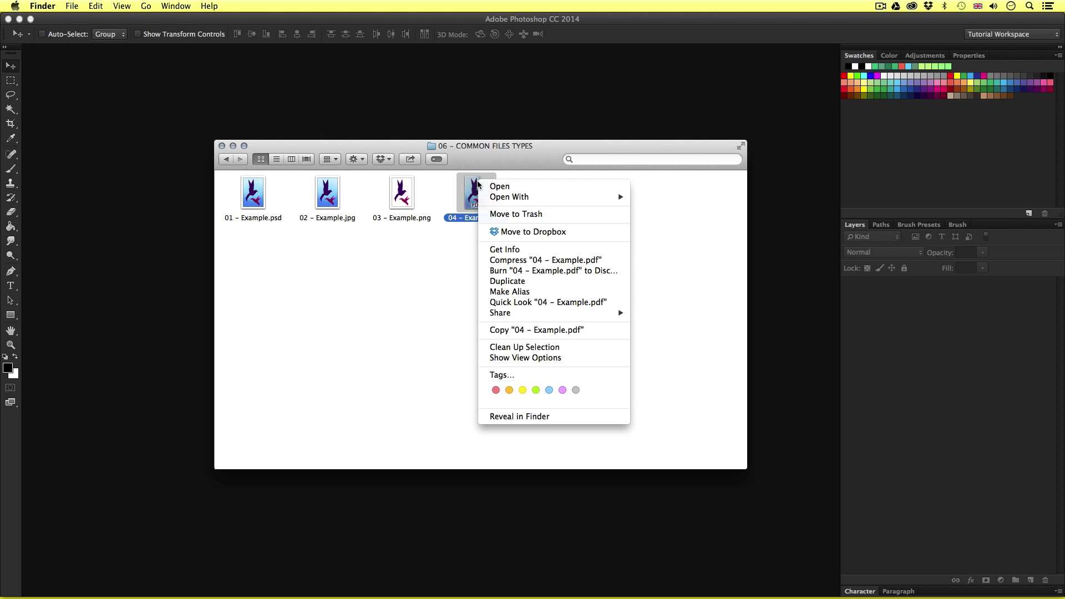
- Open 04 - Example.pdf in Photoshop, importing it at 72 pixels/inch instead of 300
mouse_move(508, 199)
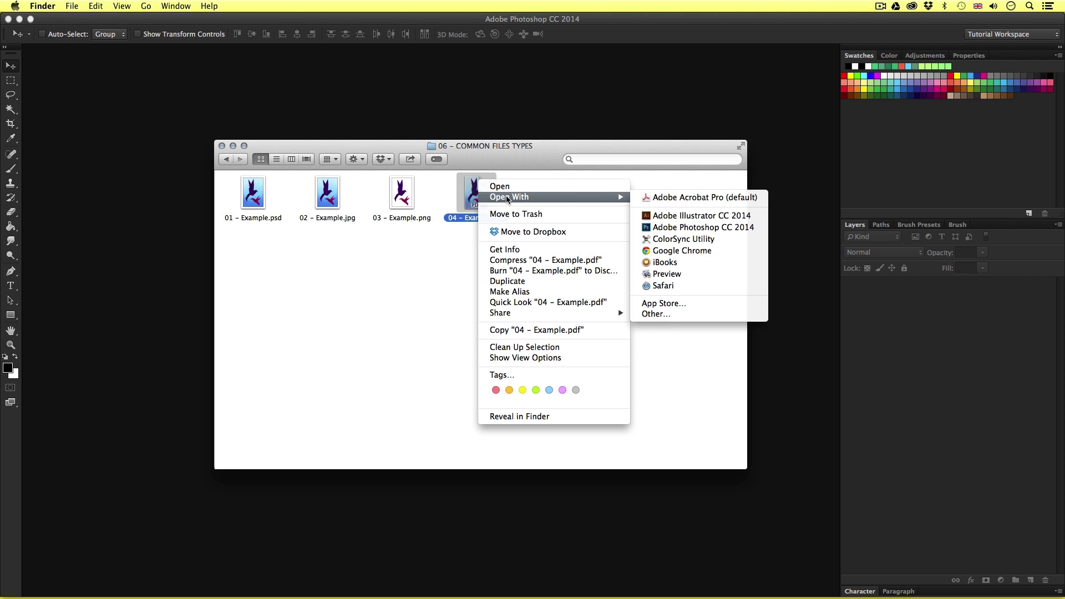
left_click(666, 230)
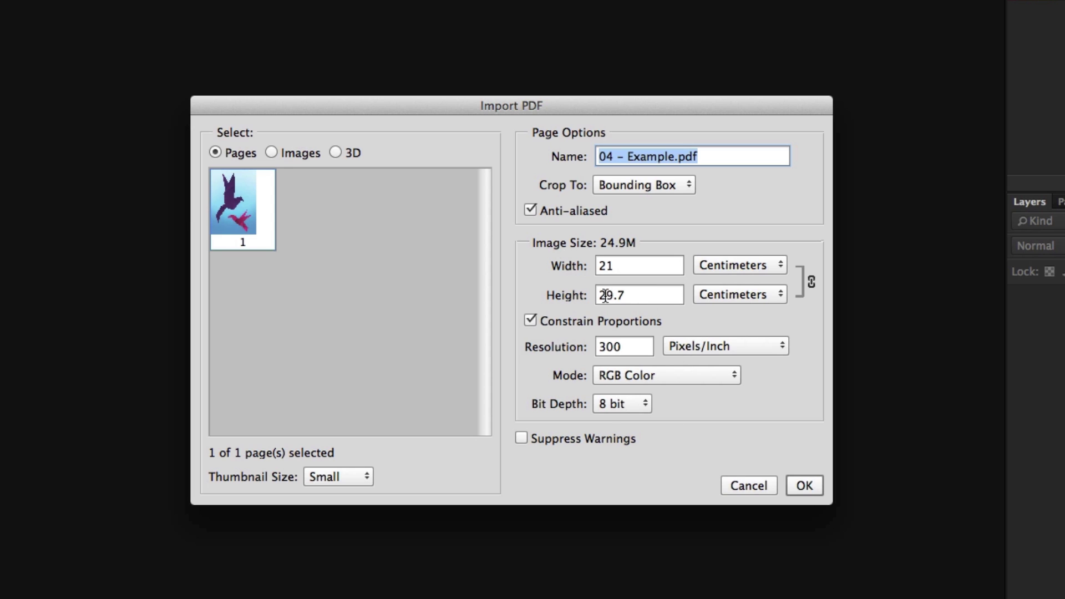
left_click_drag(626, 109, 521, 127)
left_click_drag(608, 125, 628, 129)
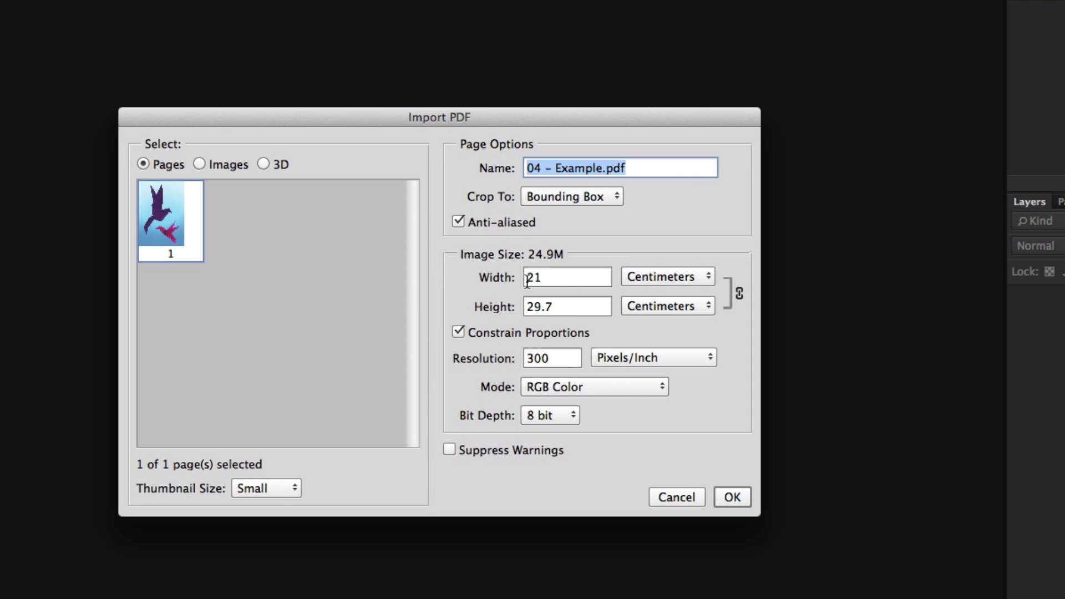
double_click(551, 363)
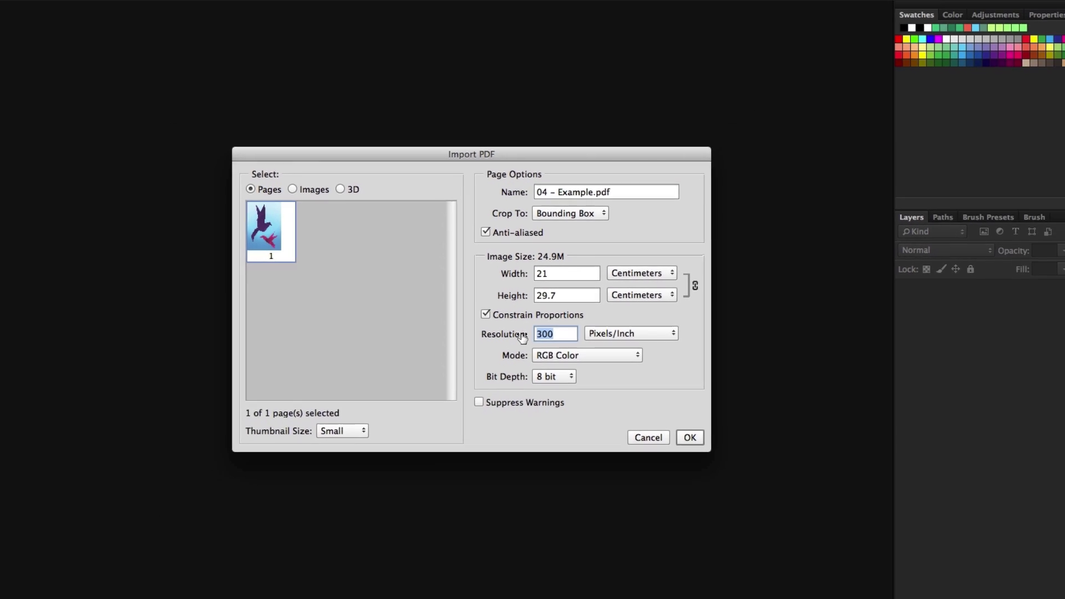
type("72")
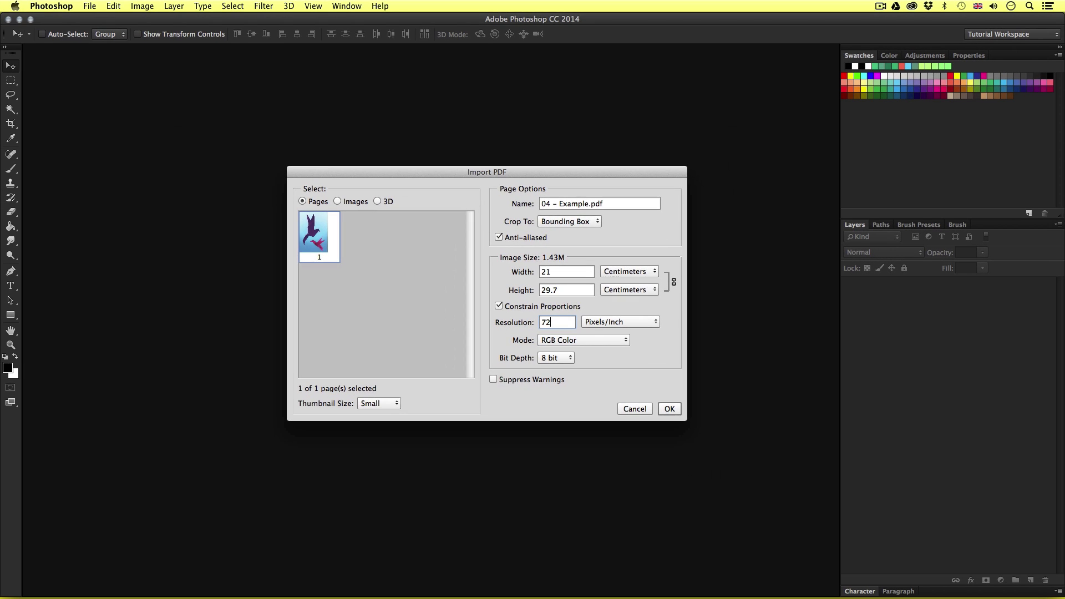
left_click(676, 410)
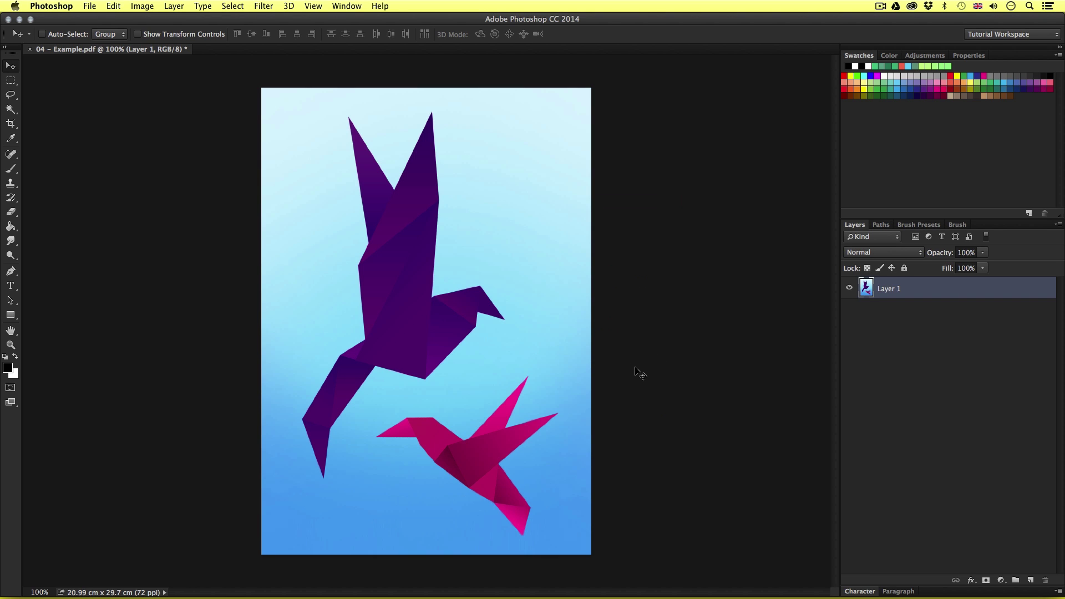
- Close the 04 - Example.pdf document, bringing up the save-changes prompt
left_click(29, 49)
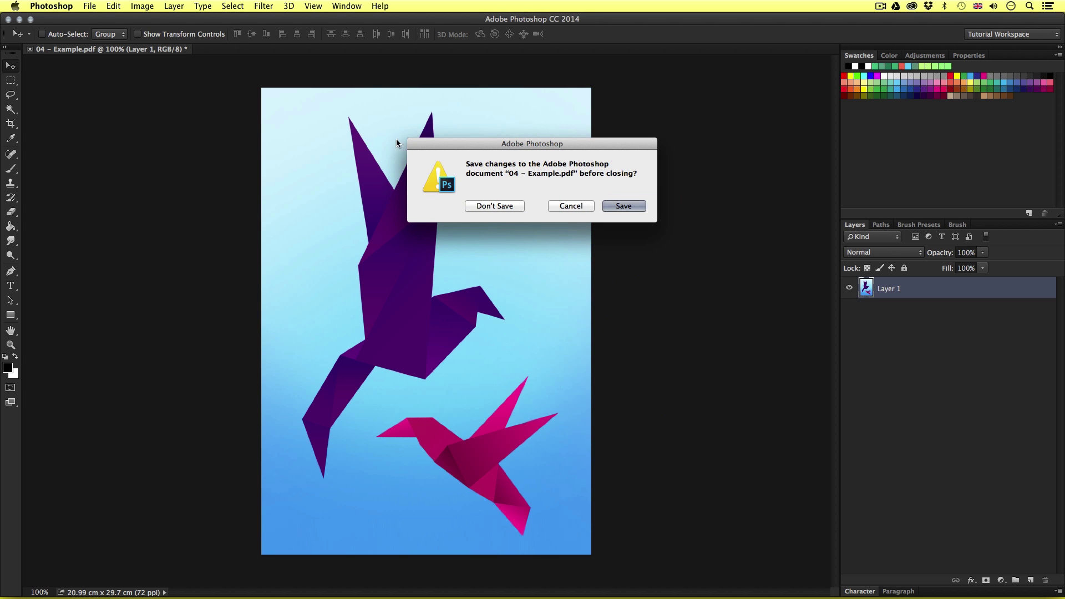
- Choose Don't Save to discard changes to 04 - Example.pdf
left_click(507, 206)
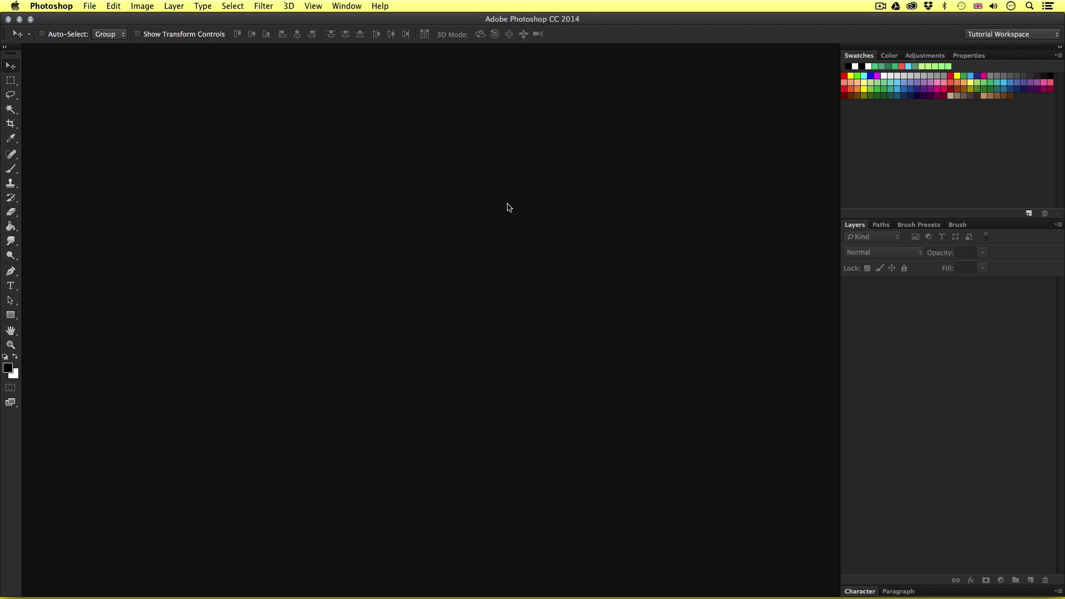